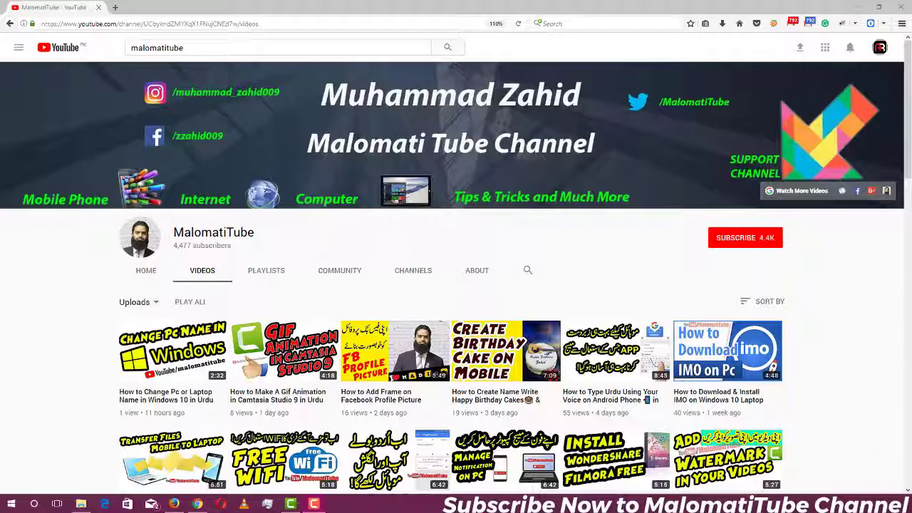
- Subscribe to the tutorial channel and turn on alerts for every new video
{"action": "left_click", "coordinate": [739, 238]}
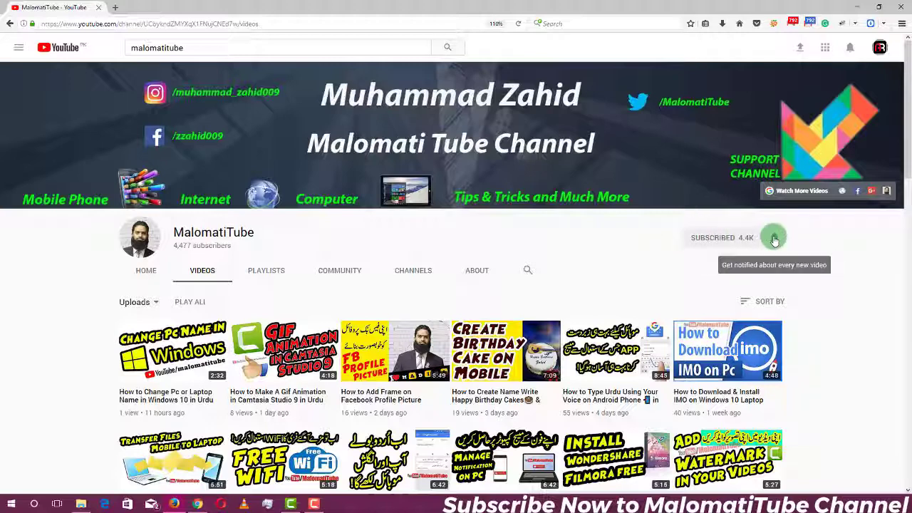
{"action": "left_click", "coordinate": [776, 239]}
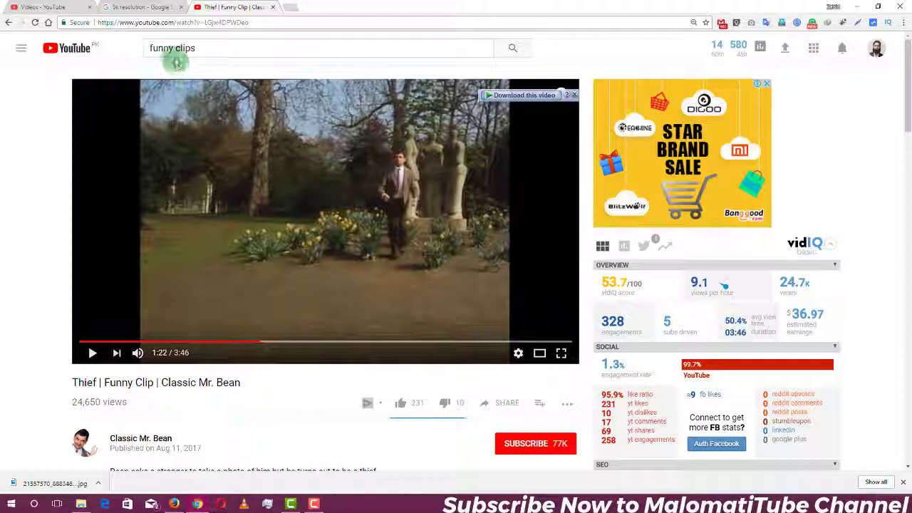
{"action": "left_click", "coordinate": [135, 22]}
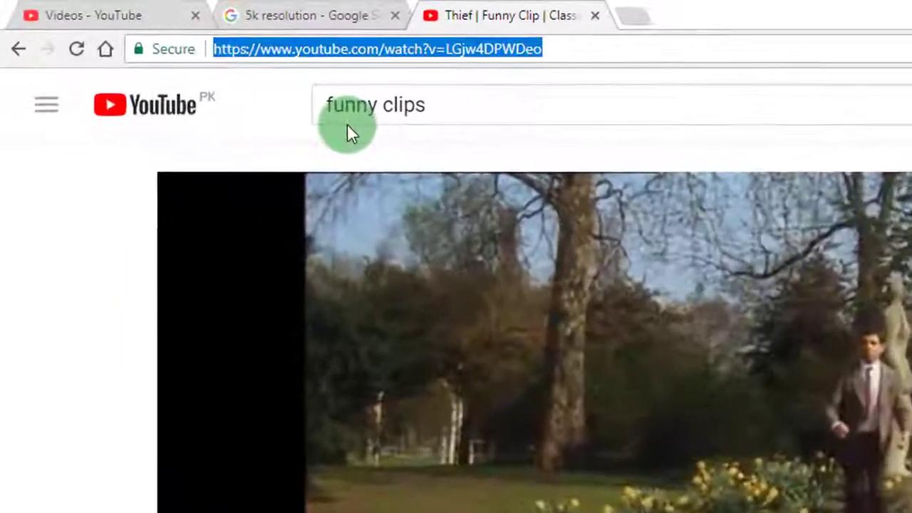
{"action": "key", "text": "Left"}
{"action": "key", "text": "Right"}
{"action": "key", "text": "Right"}
{"action": "key", "text": "Right"}
{"action": "key", "text": "Right"}
{"action": "key", "text": "Right"}
{"action": "key", "text": "Right"}
{"action": "key", "text": "Right"}
{"action": "key", "text": "Right"}
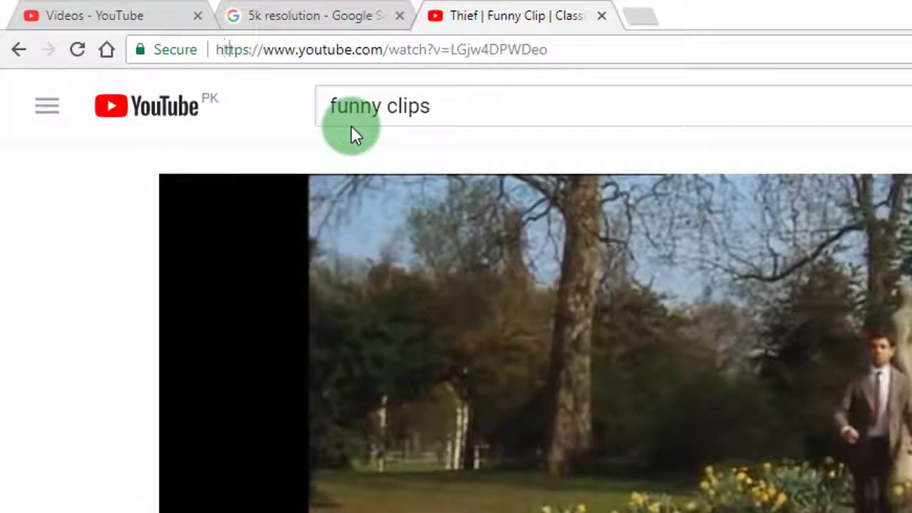
{"action": "key", "text": "Right"}
{"action": "key", "text": "Right"}
{"action": "key", "text": "Right"}
{"action": "key", "text": "Right"}
{"action": "type", "text": "gi"}
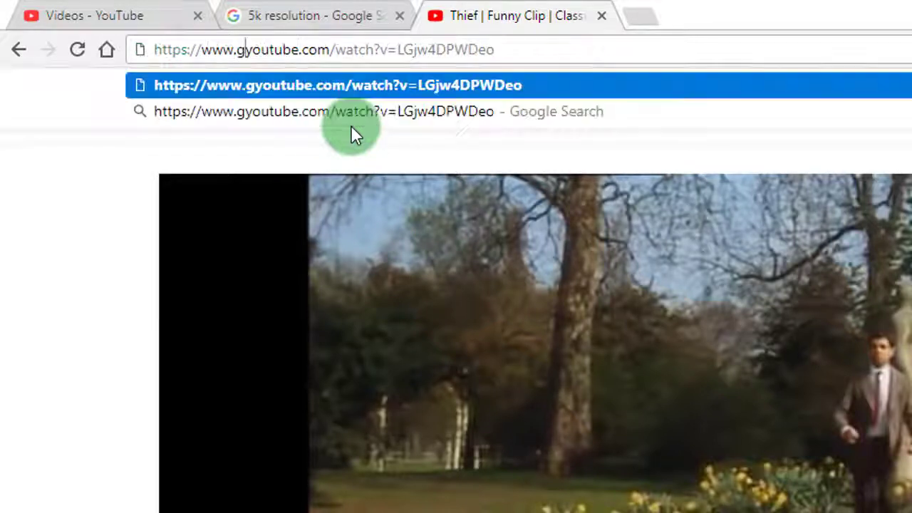
{"action": "type", "text": "f"}
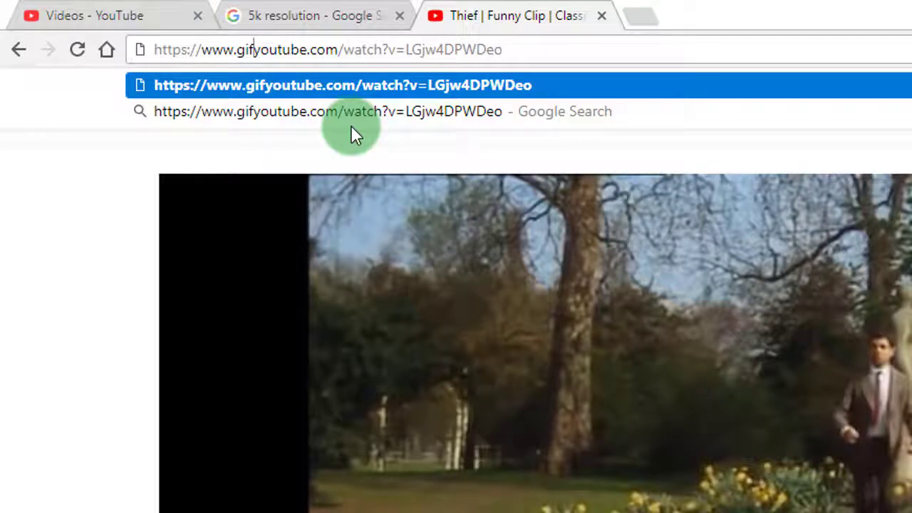
{"action": "key", "text": "Return"}
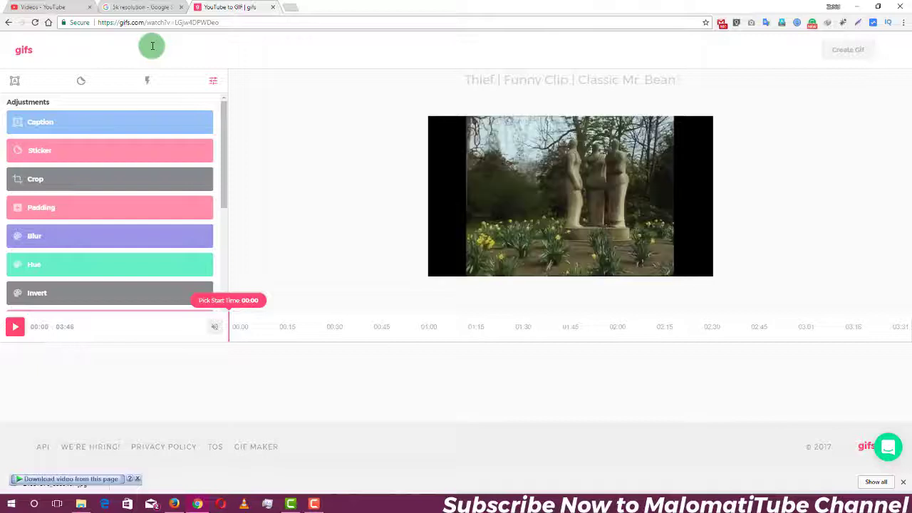
- Trim the clip to run from 01:46.52 to 01:48.57 and confirm the range
{"action": "mouse_move", "coordinate": [230, 326]}
{"action": "left_mouse_down"}
{"action": "mouse_move", "coordinate": [399, 405]}
{"action": "mouse_move", "coordinate": [392, 411]}
{"action": "mouse_move", "coordinate": [414, 351]}
{"action": "mouse_move", "coordinate": [523, 339]}
{"action": "mouse_move", "coordinate": [330, 346]}
{"action": "mouse_move", "coordinate": [568, 337]}
{"action": "mouse_move", "coordinate": [554, 349]}
{"action": "left_mouse_up"}
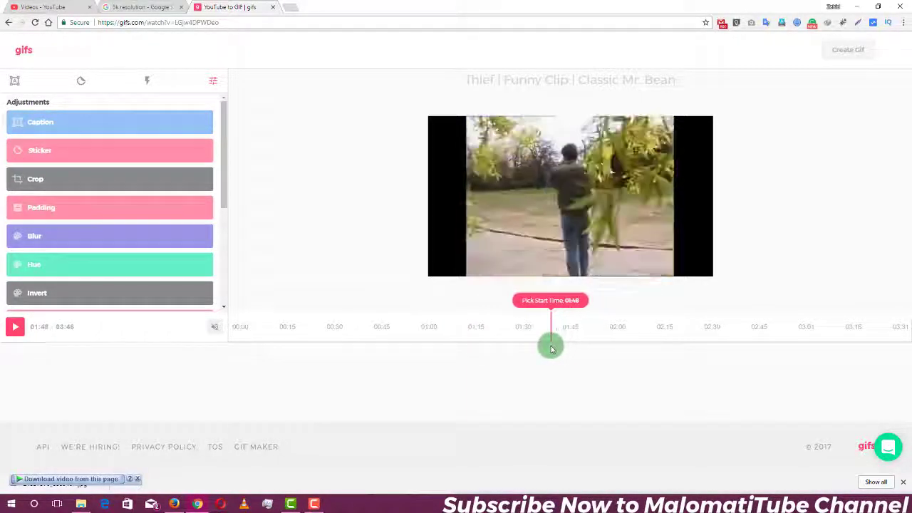
{"action": "left_click", "coordinate": [550, 347]}
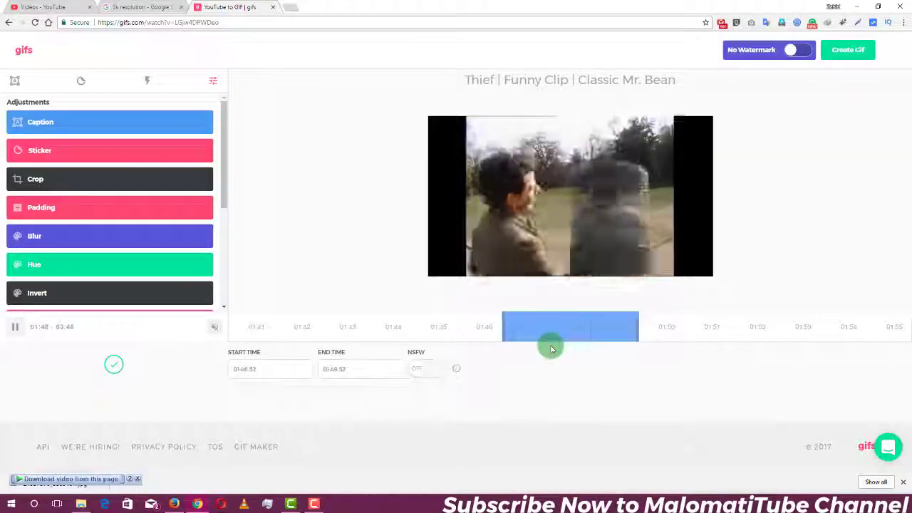
{"action": "left_click_drag", "start_coordinate": [639, 331], "coordinate": [594, 336]}
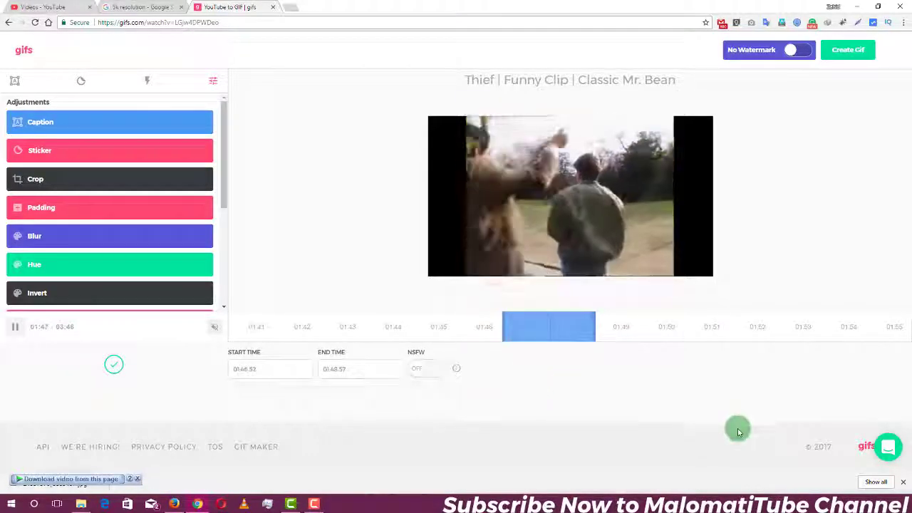
{"action": "left_click", "coordinate": [114, 365]}
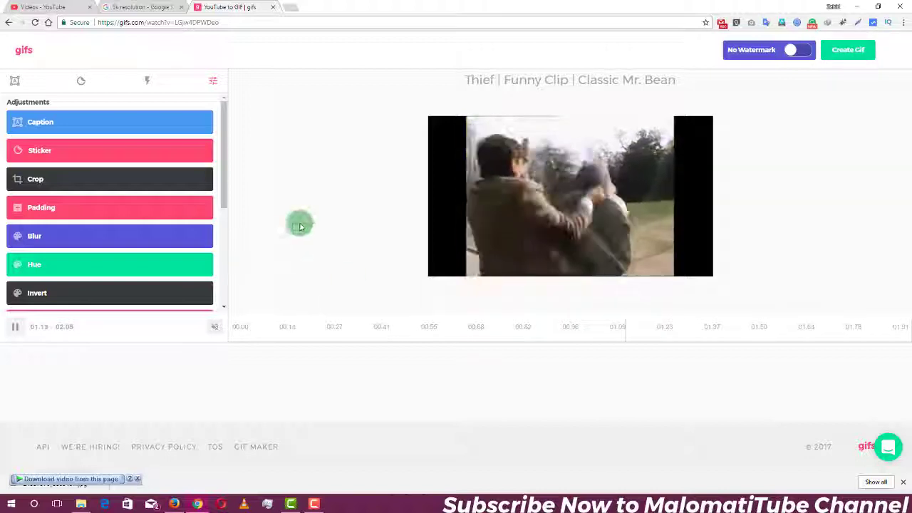
- Add and discard a caption, then browse the sticker lists including saved stickers
{"action": "left_click", "coordinate": [66, 123]}
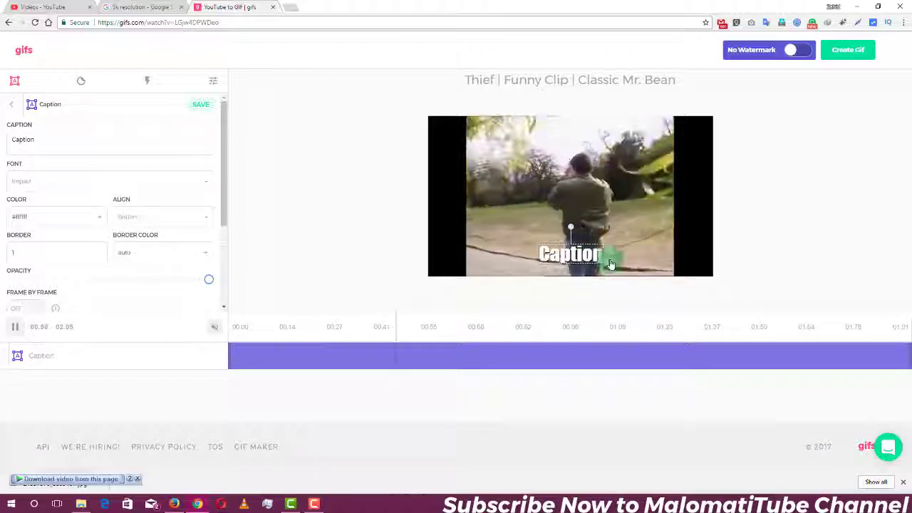
{"action": "key", "text": "Delete"}
{"action": "left_click", "coordinate": [98, 148]}
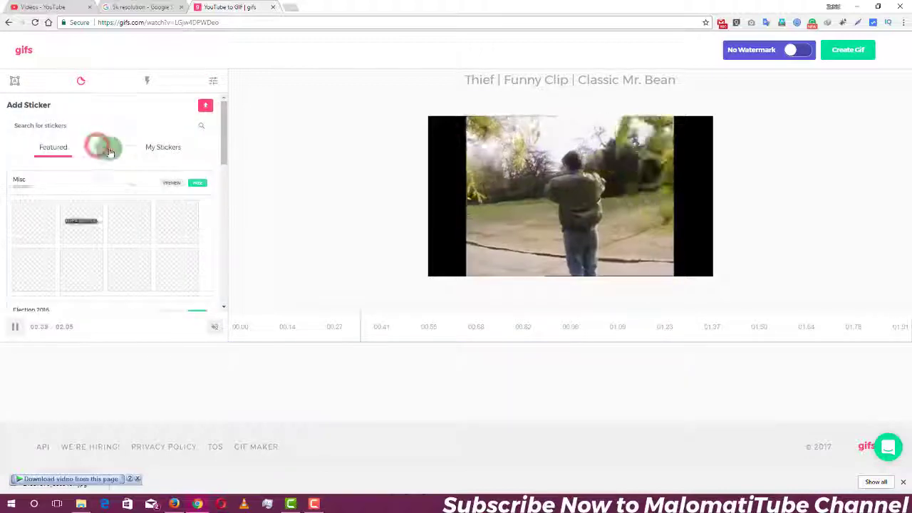
{"action": "scroll", "coordinate": [114, 214], "scroll_direction": "down", "scroll_amount": 2}
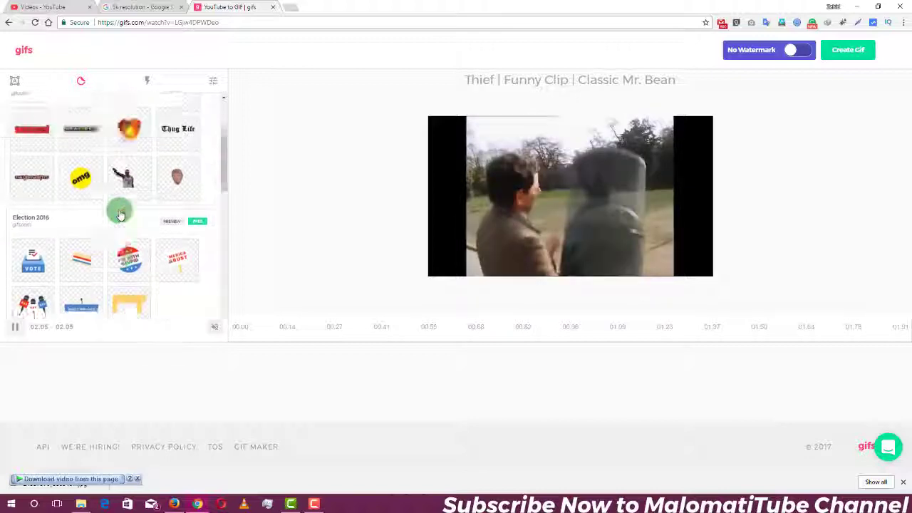
{"action": "scroll", "coordinate": [65, 218], "scroll_direction": "up", "scroll_amount": 2}
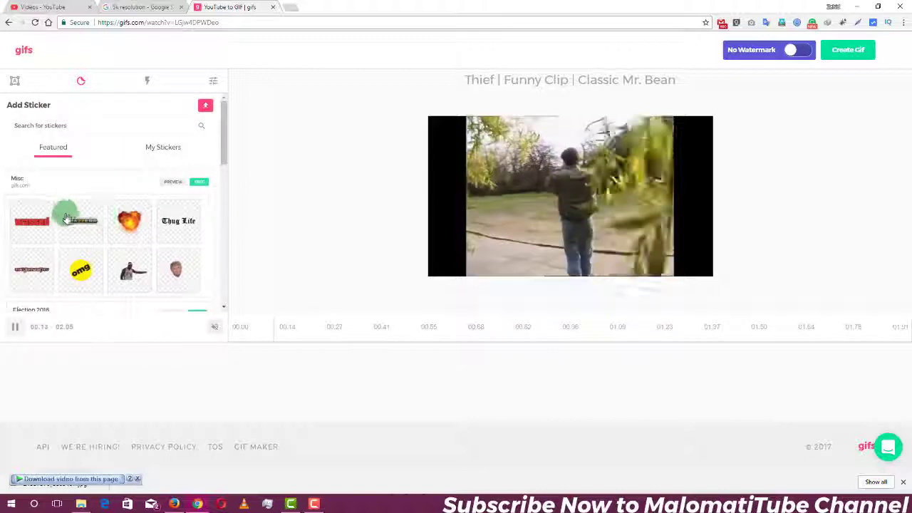
{"action": "left_click", "coordinate": [165, 148]}
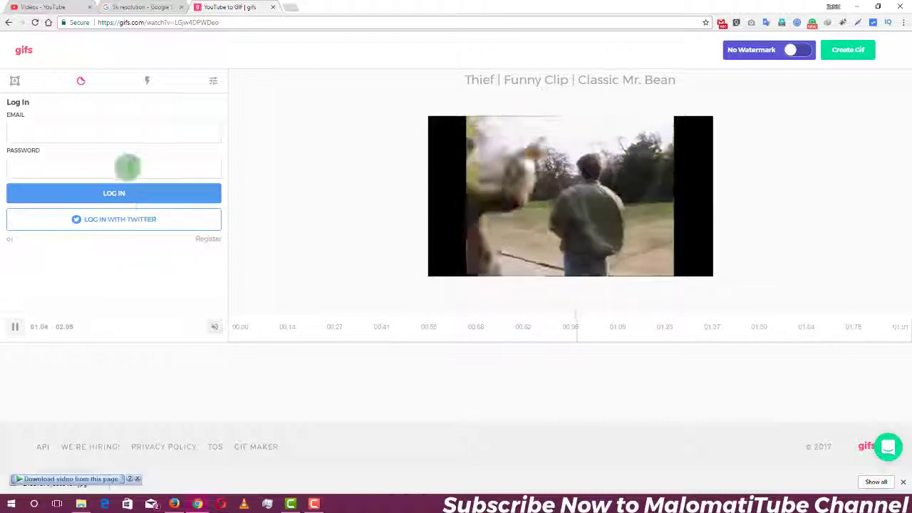
{"action": "left_click", "coordinate": [212, 80]}
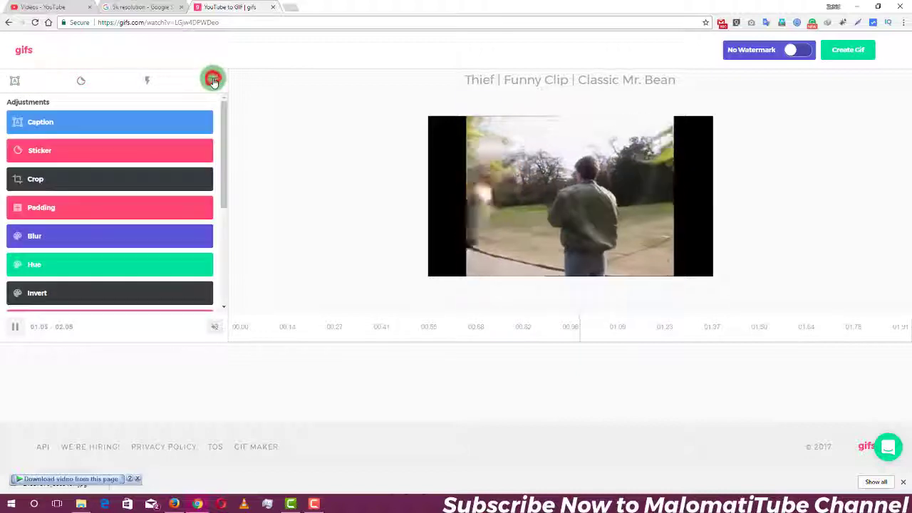
- Crop the video frame to remove the black side bars
{"action": "left_click", "coordinate": [124, 184]}
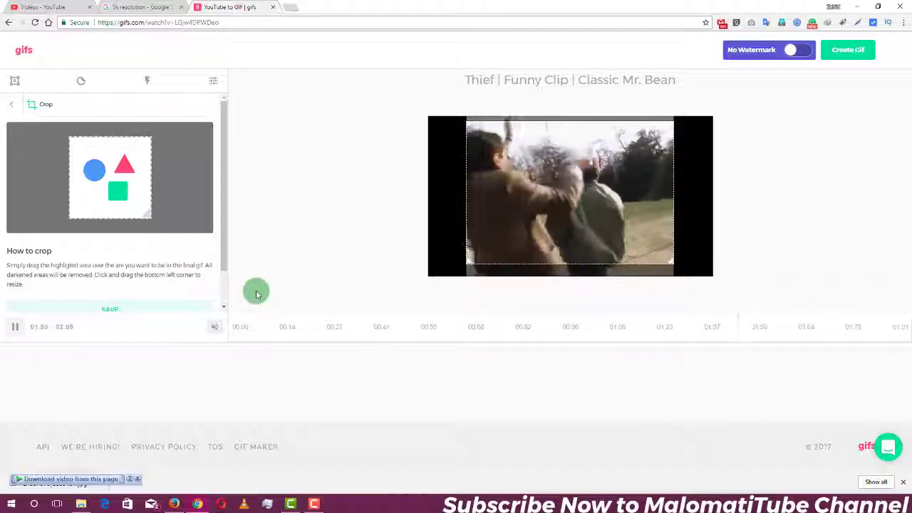
{"action": "scroll", "coordinate": [107, 267], "scroll_direction": "down", "scroll_amount": 1}
{"action": "left_click", "coordinate": [110, 270]}
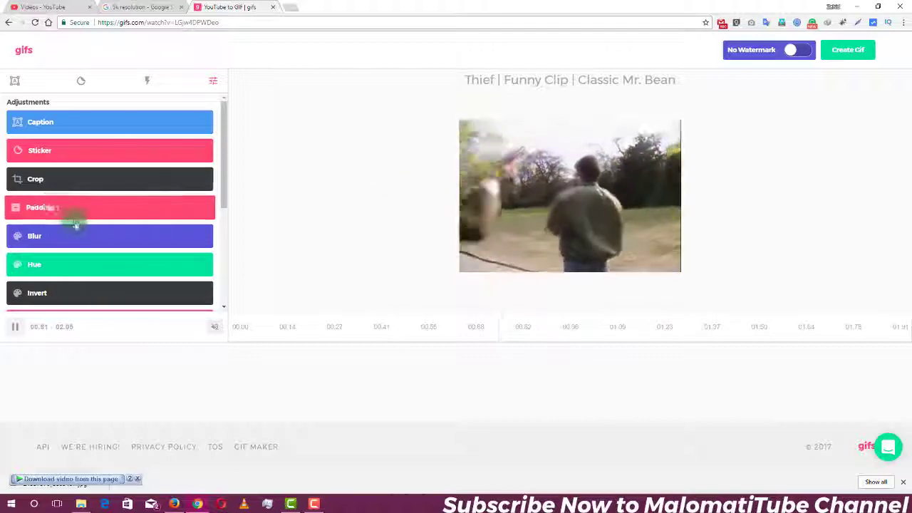
{"action": "scroll", "coordinate": [77, 265], "scroll_direction": "down", "scroll_amount": 3}
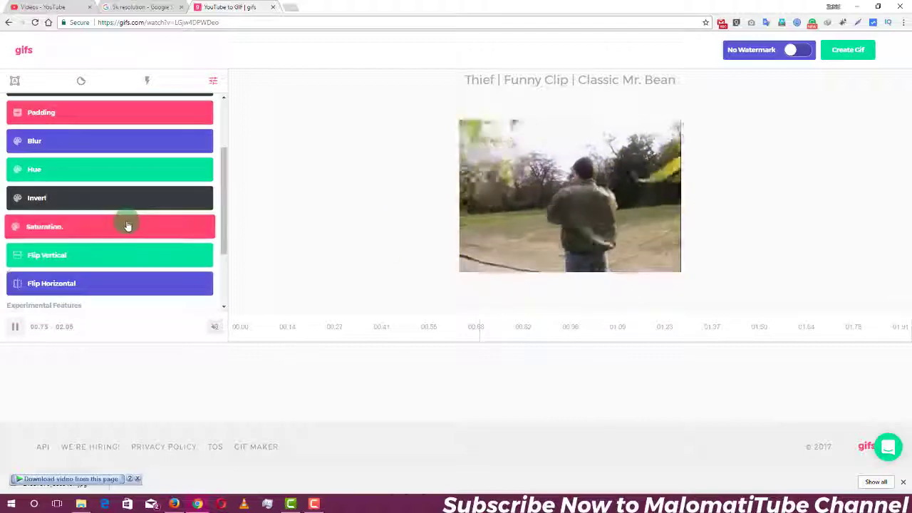
{"action": "scroll", "coordinate": [118, 261], "scroll_direction": "up", "scroll_amount": 3}
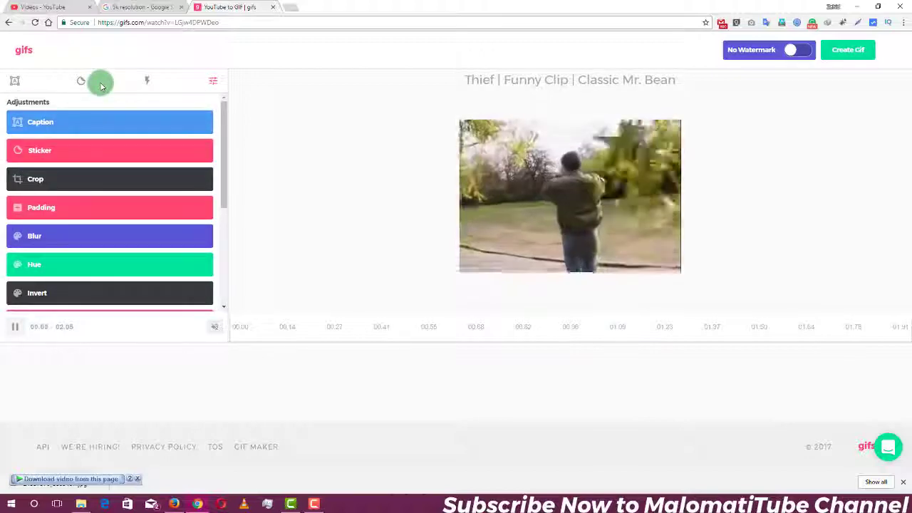
- Place the yellow 'omg' Misc sticker at the lower right, frame-by-frame tracking off, and save
{"action": "left_click", "coordinate": [89, 148]}
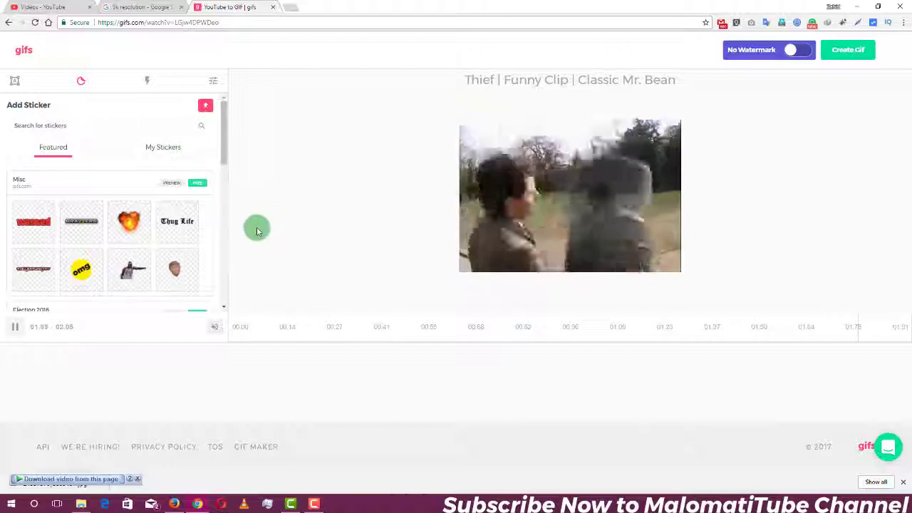
{"action": "left_click", "coordinate": [76, 225]}
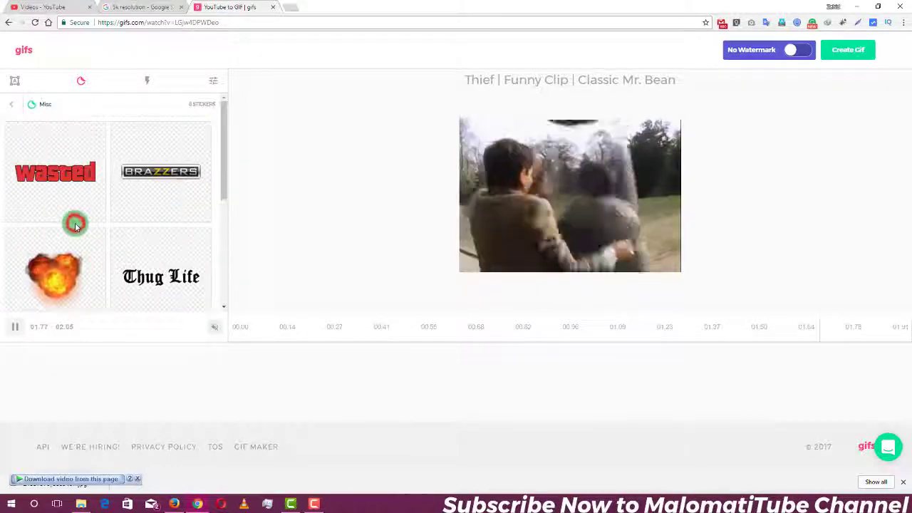
{"action": "scroll", "coordinate": [175, 228], "scroll_direction": "down", "scroll_amount": 2}
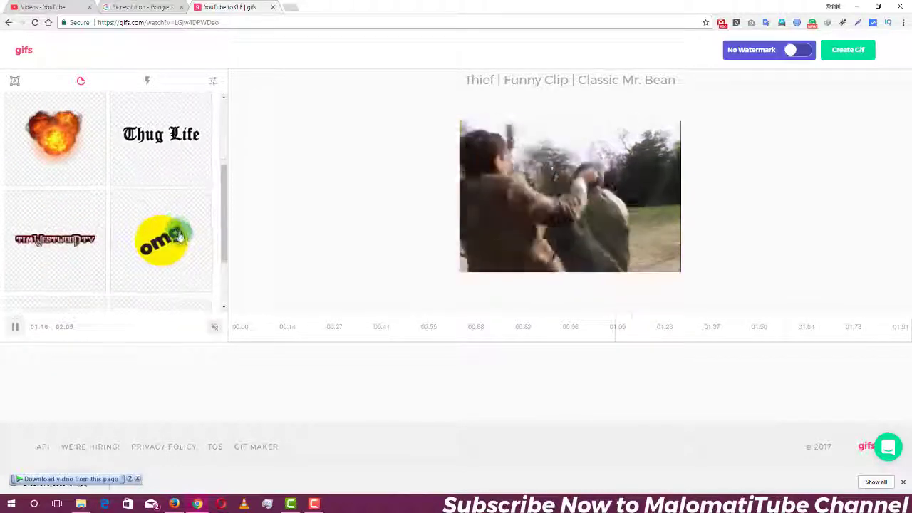
{"action": "left_click", "coordinate": [162, 240]}
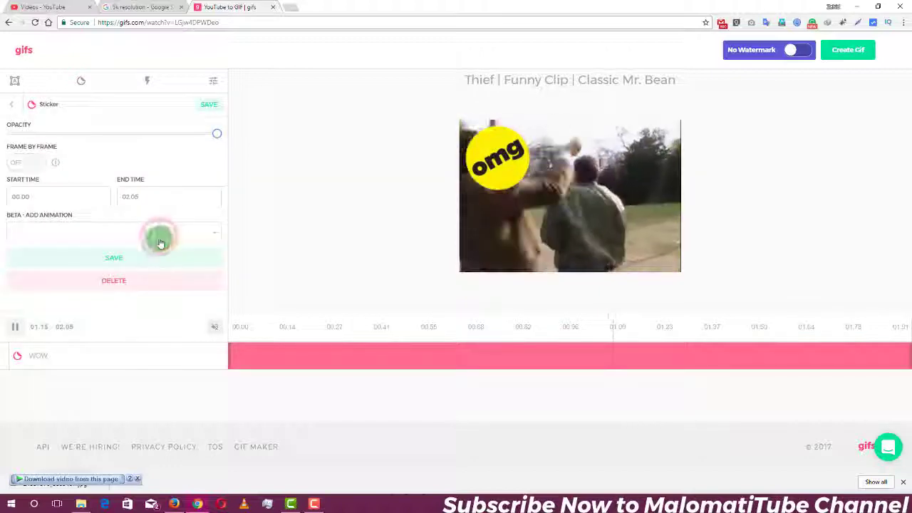
{"action": "left_click", "coordinate": [571, 154]}
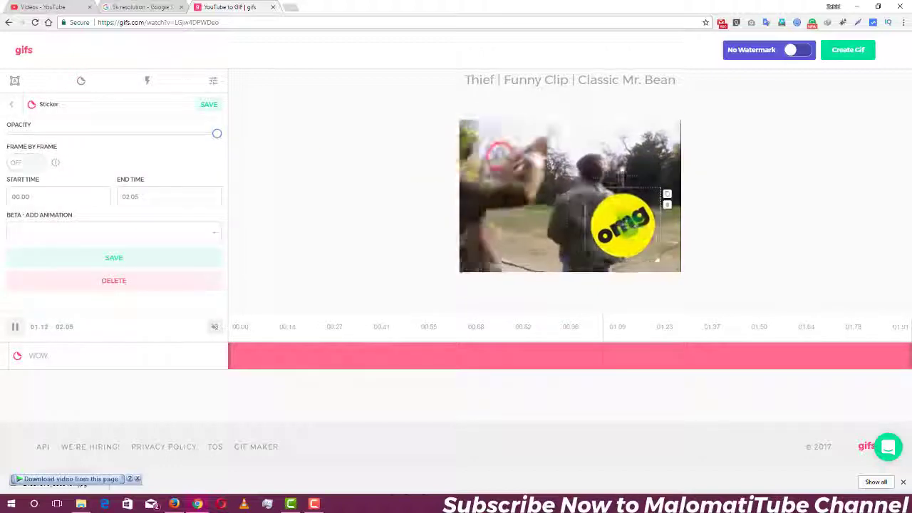
{"action": "left_click", "coordinate": [212, 203]}
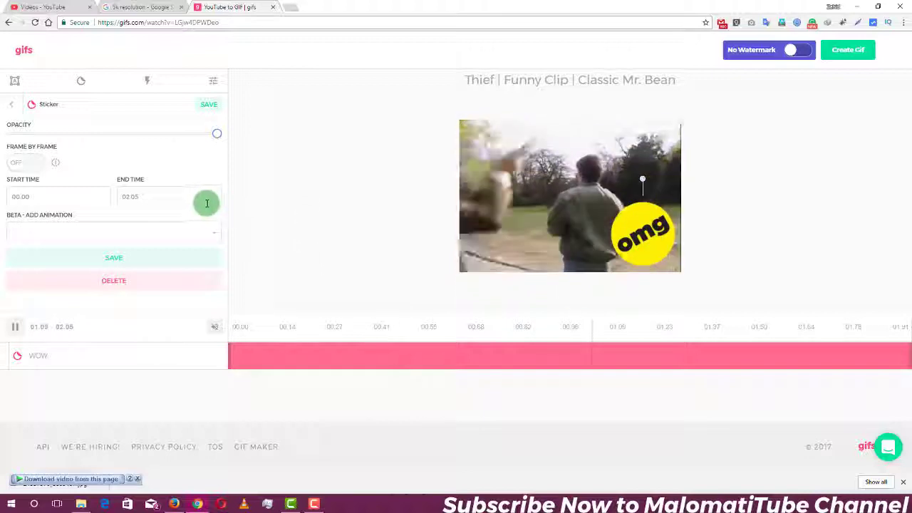
{"action": "left_click", "coordinate": [178, 163]}
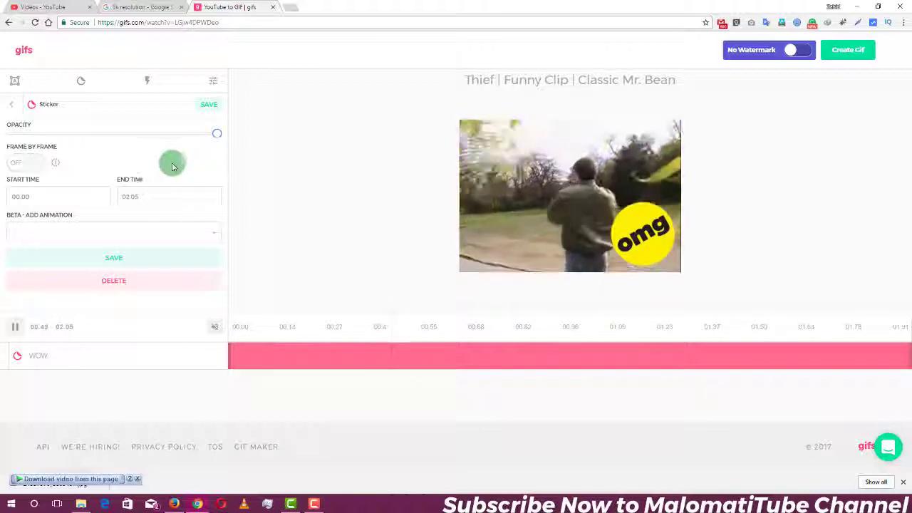
{"action": "left_click", "coordinate": [16, 167]}
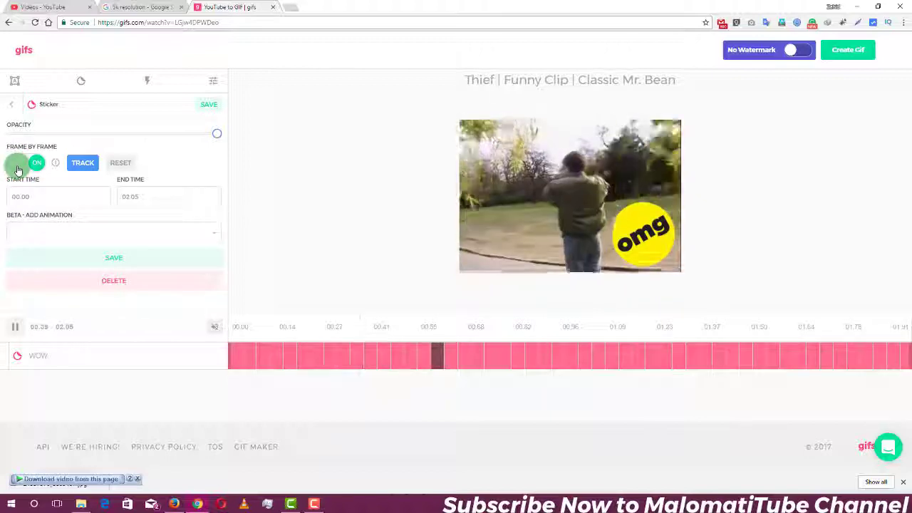
{"action": "left_click", "coordinate": [36, 163]}
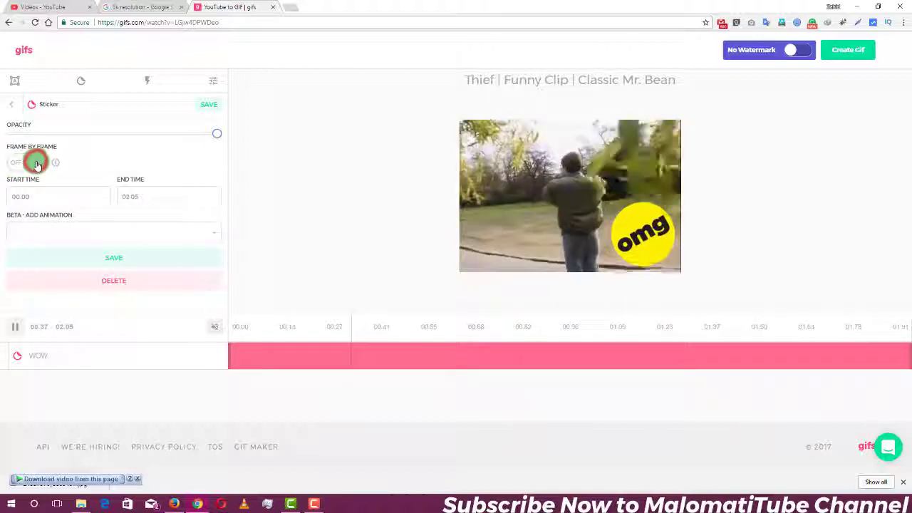
{"action": "left_click", "coordinate": [214, 106]}
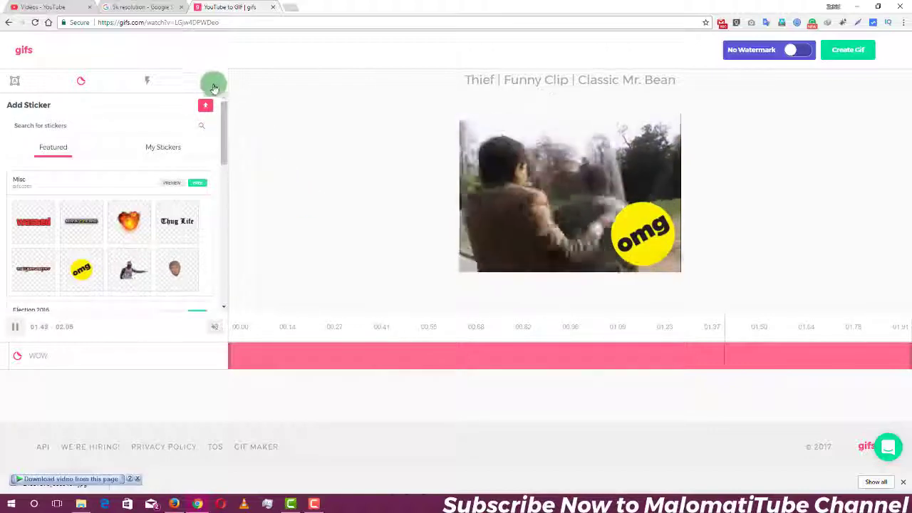
- Look through the sticker collection and instant effects, then return to the adjustments list
{"action": "left_click", "coordinate": [212, 80]}
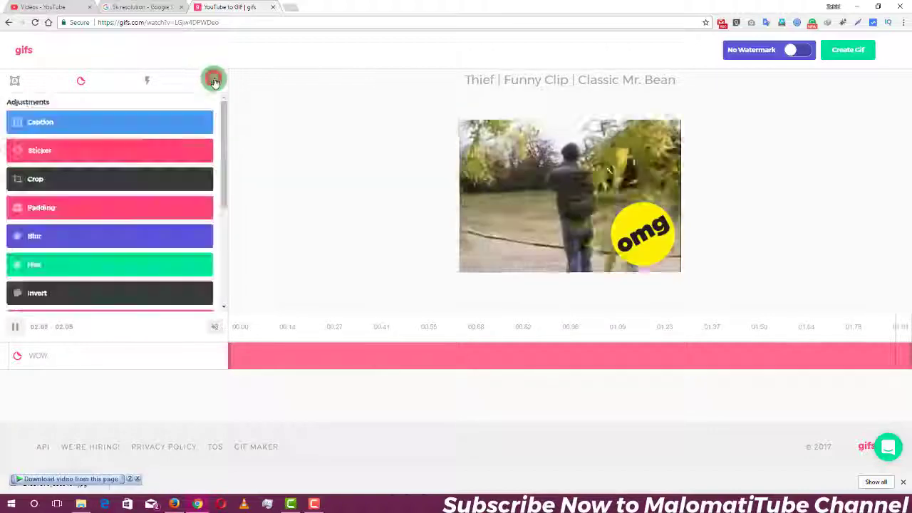
{"action": "left_click", "coordinate": [82, 83]}
{"action": "left_click", "coordinate": [146, 79]}
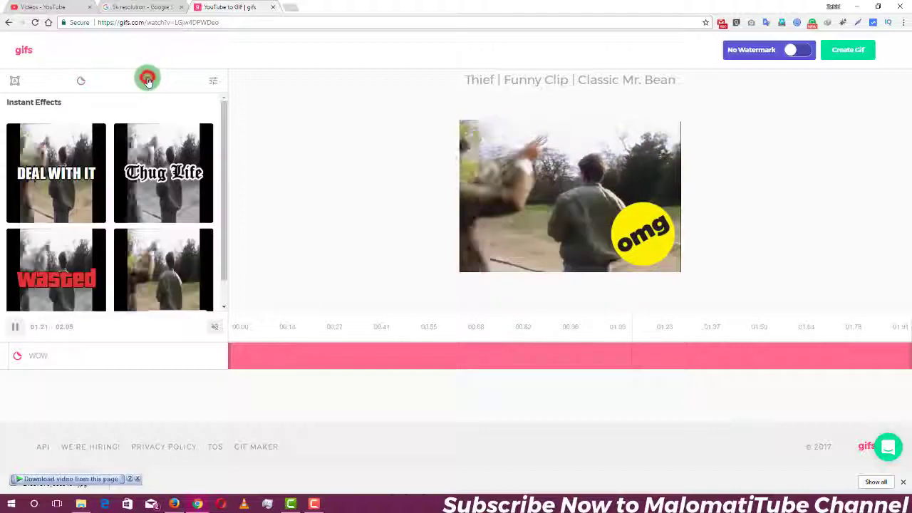
{"action": "scroll", "coordinate": [112, 223], "scroll_direction": "down", "scroll_amount": 1}
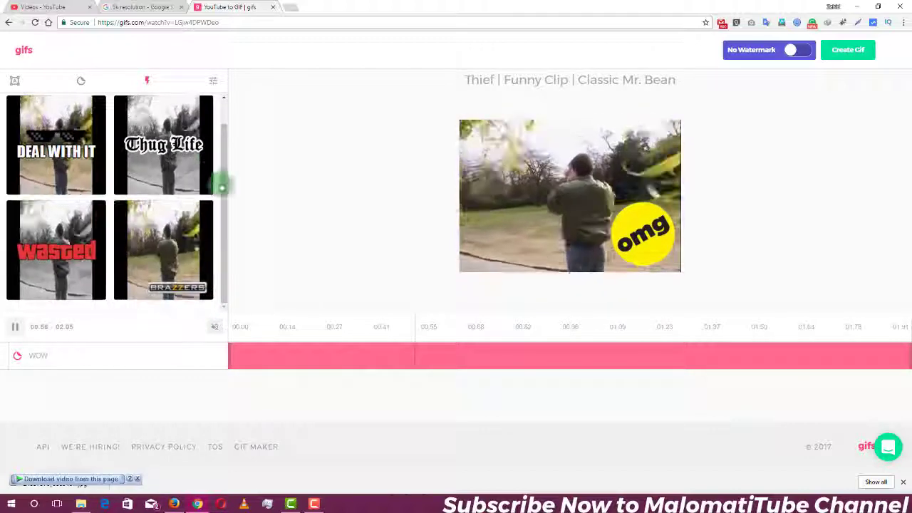
{"action": "left_click", "coordinate": [213, 80]}
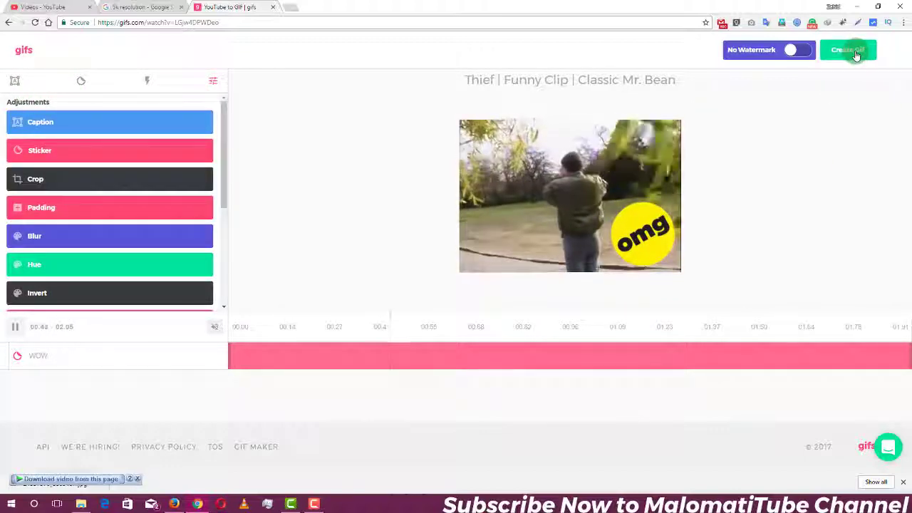
- Dismiss the watermark upgrade offer, create the GIF past the information form, and decline the upgrade
{"action": "left_click", "coordinate": [791, 51]}
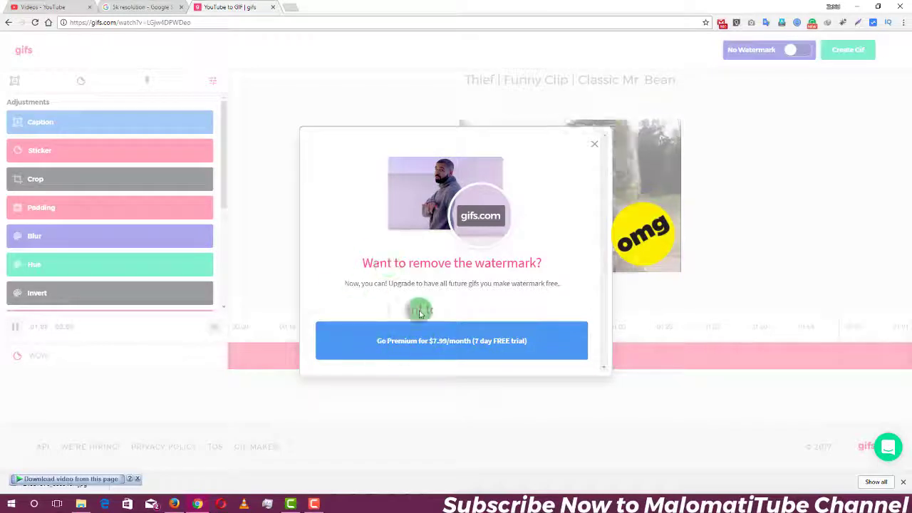
{"action": "left_click", "coordinate": [597, 147]}
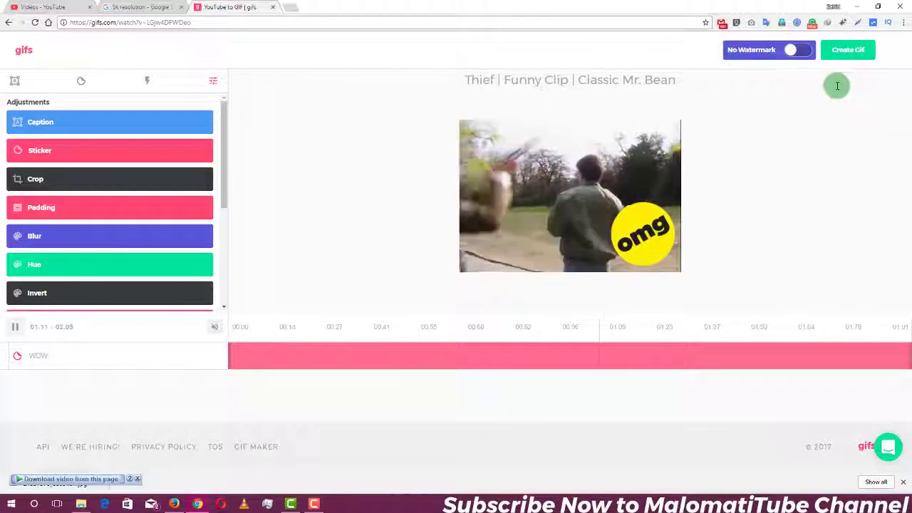
{"action": "left_click", "coordinate": [846, 51]}
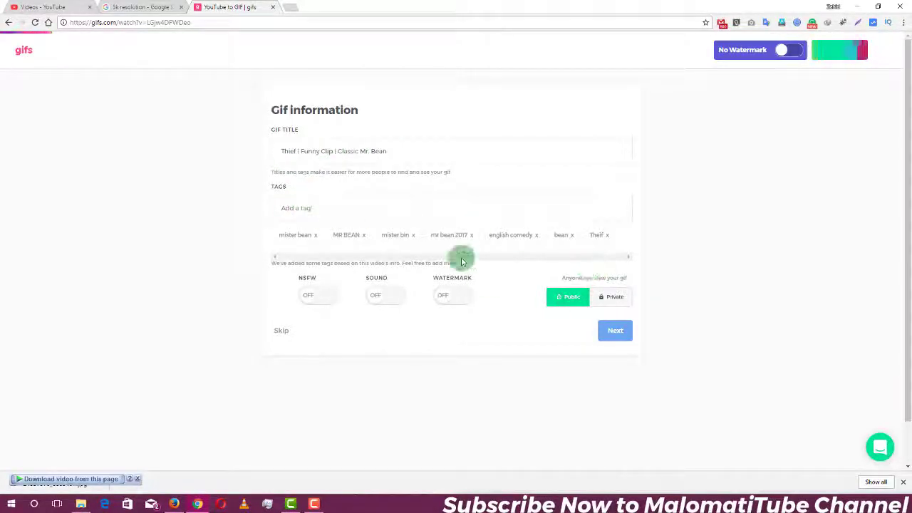
{"action": "left_click", "coordinate": [615, 337]}
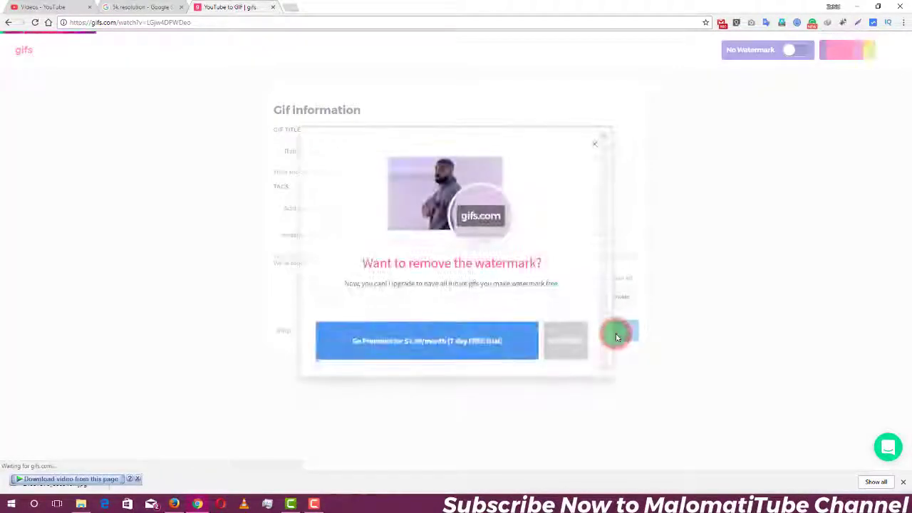
{"action": "left_click", "coordinate": [563, 340]}
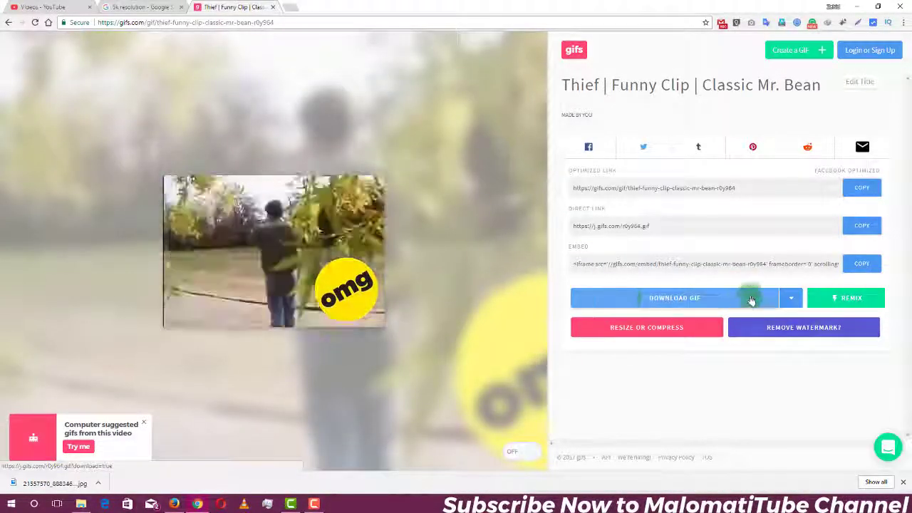
- Show the download sizes, Small (0.53MB) and Original (2.24MB), and dismiss the sign-up prompt
{"action": "left_click", "coordinate": [791, 297]}
{"action": "left_click", "coordinate": [791, 298]}
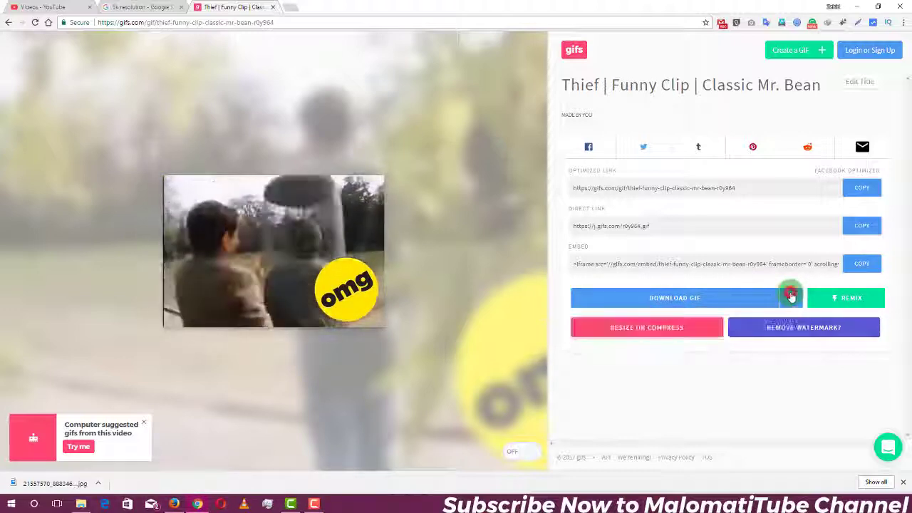
{"action": "left_click", "coordinate": [662, 298]}
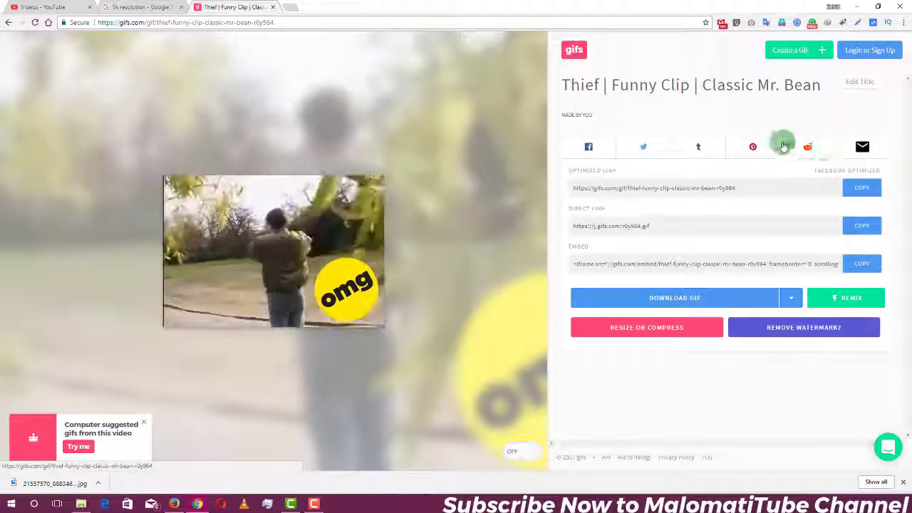
{"action": "left_click", "coordinate": [697, 300]}
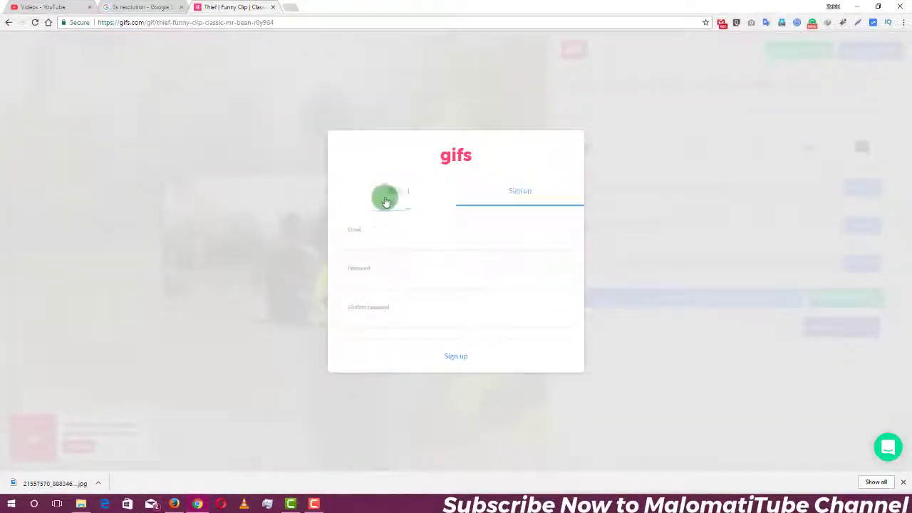
{"action": "left_click", "coordinate": [135, 354]}
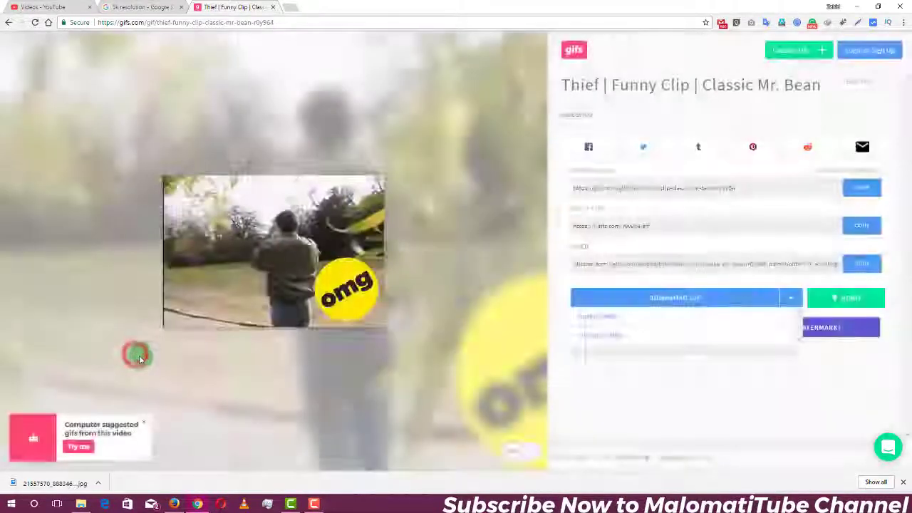